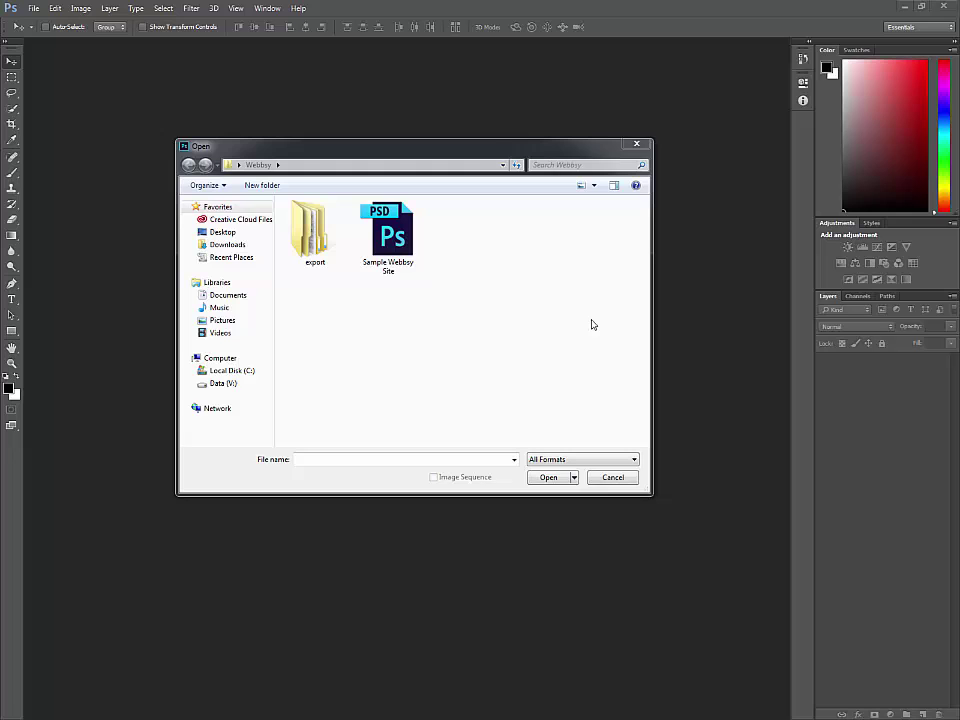
# Step: Open Sample Webbsy Site.psd from the Webbsy folder
pyautogui.click(390, 232)
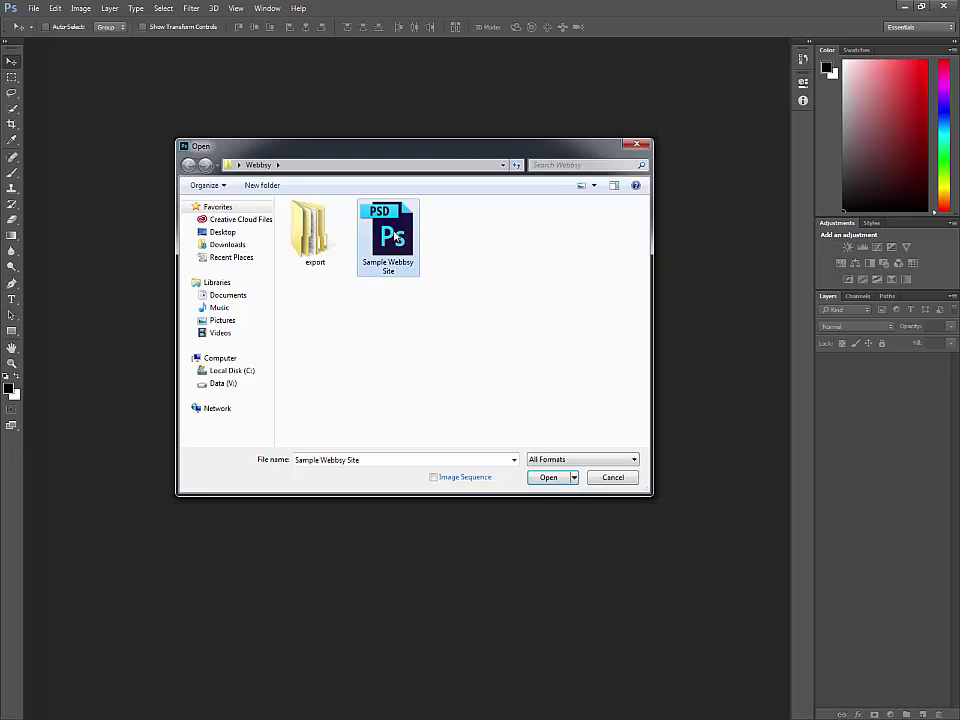
pyautogui.click(549, 477)
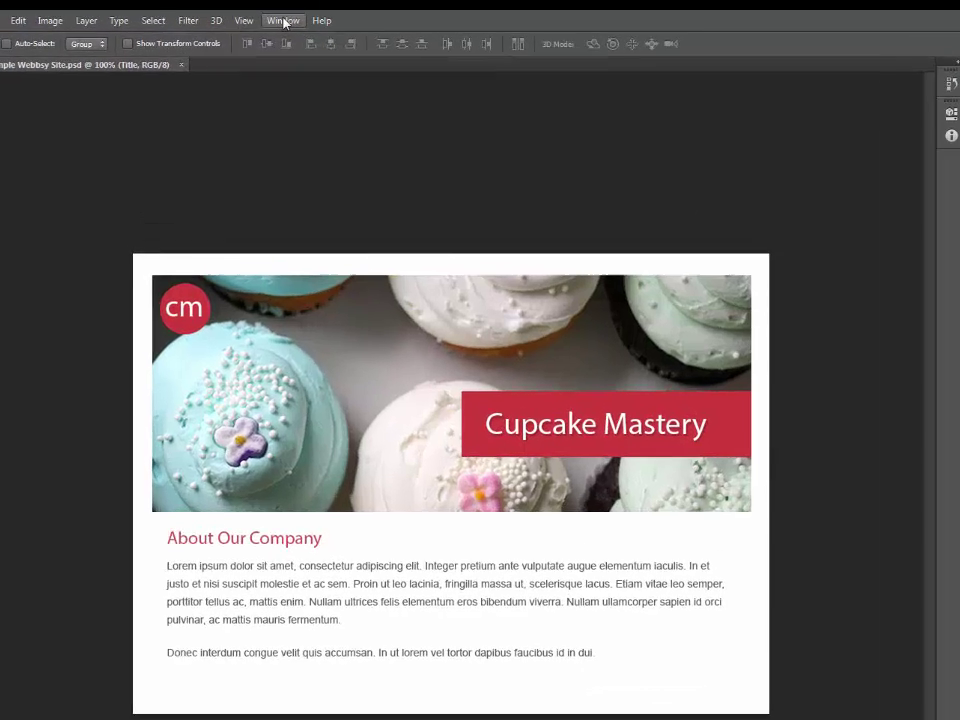
# Step: Open the Webbsy panel from Window > Extensions > Webbsy
pyautogui.click(267, 8)
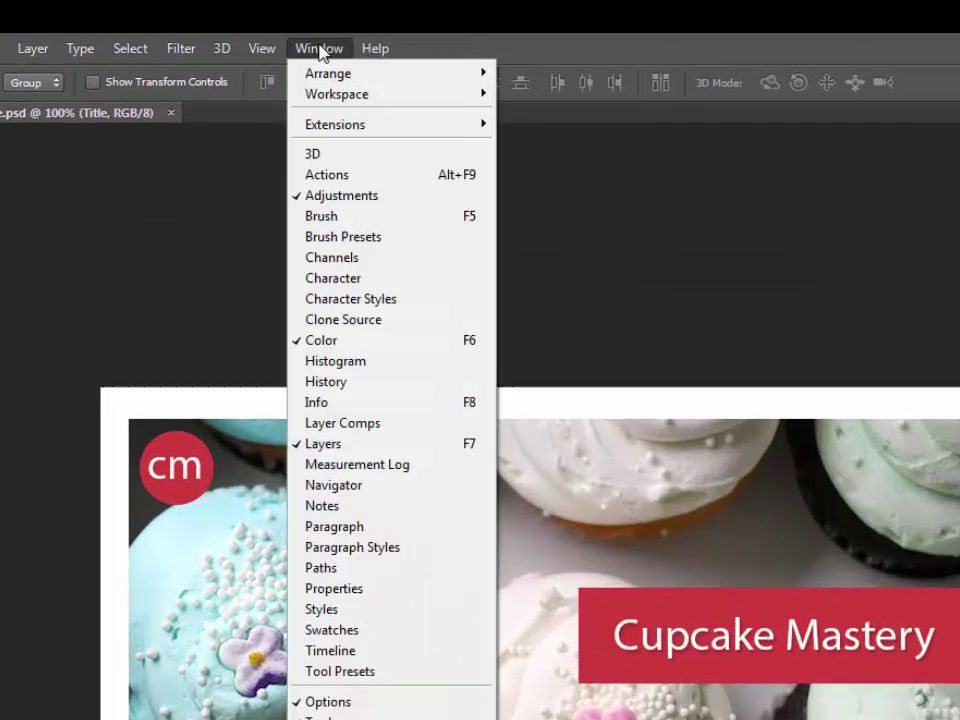
pyautogui.moveTo(441, 180)
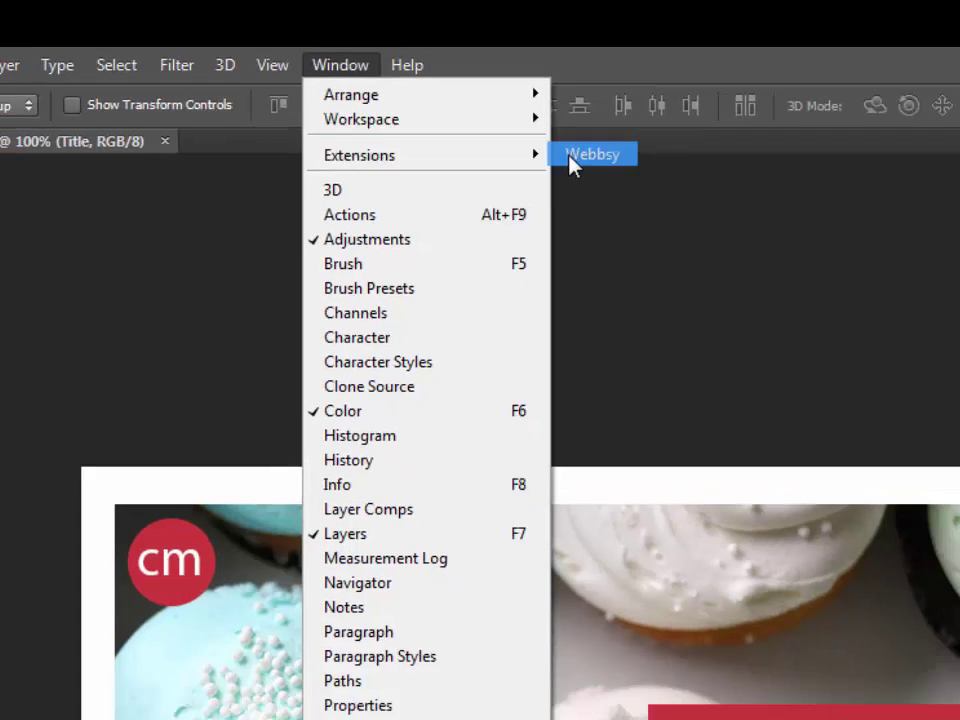
pyautogui.click(590, 155)
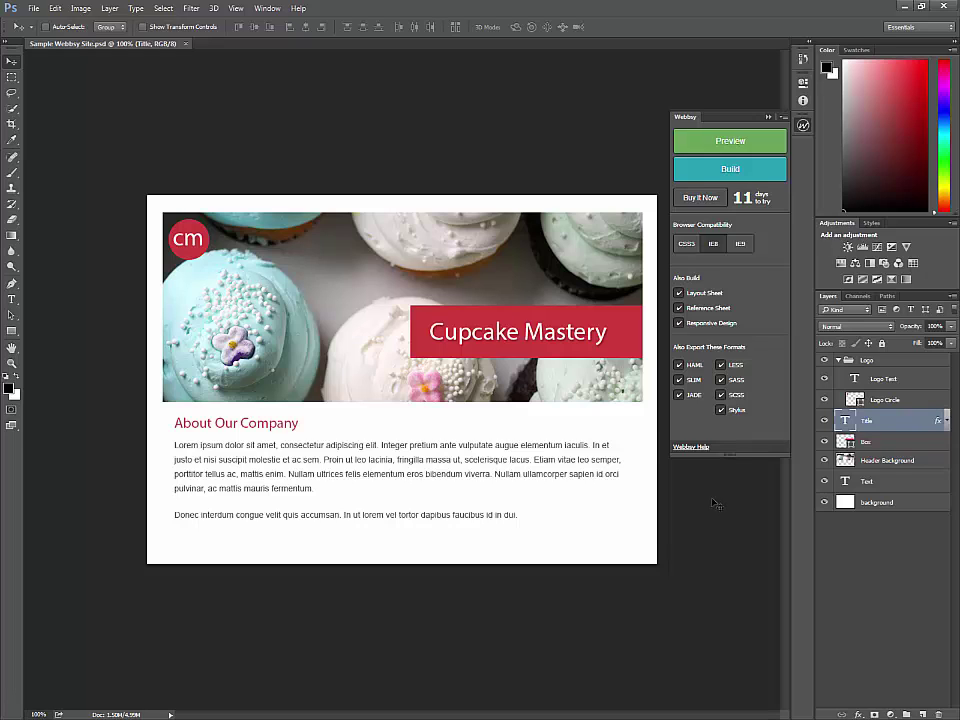
# Step: Generate a Webbsy preview and open the exported index page in Chrome
pyautogui.click(695, 142)
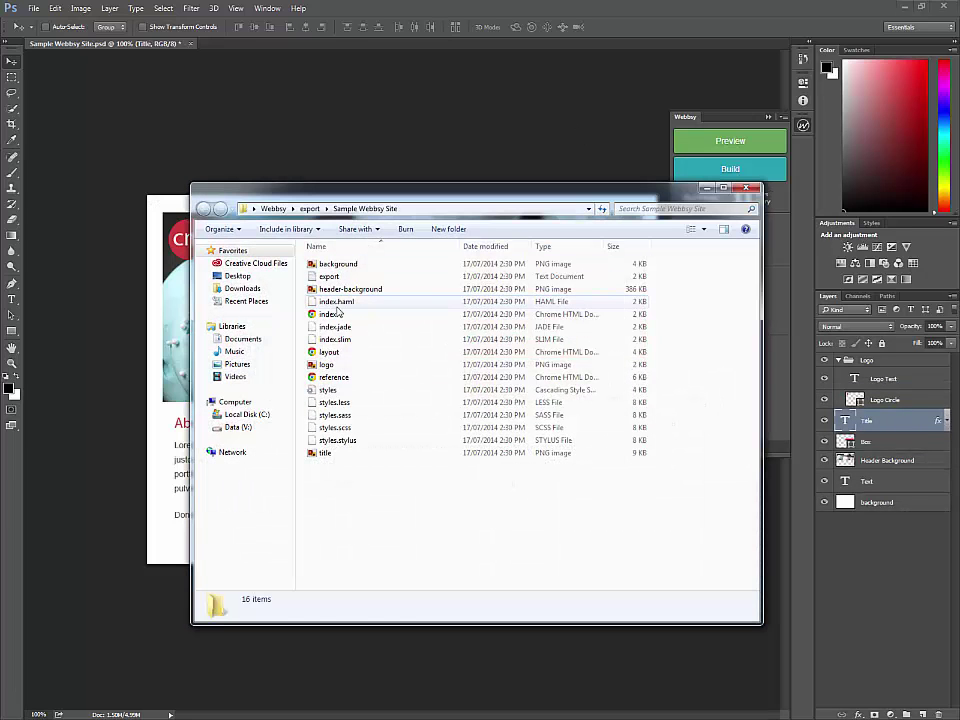
pyautogui.click(333, 316)
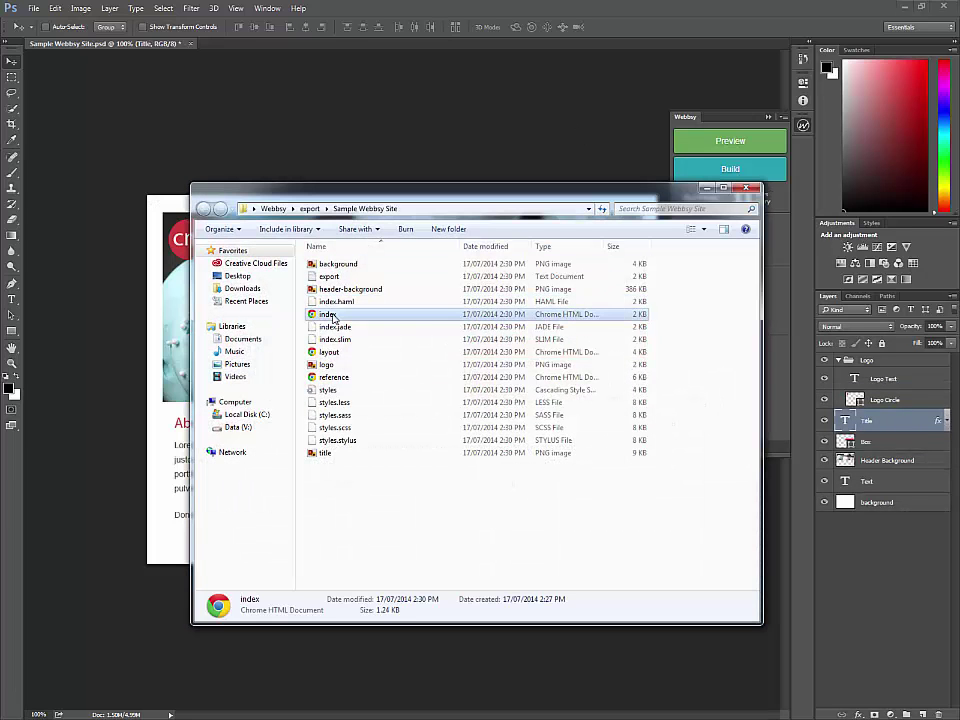
pyautogui.doubleClick(333, 315)
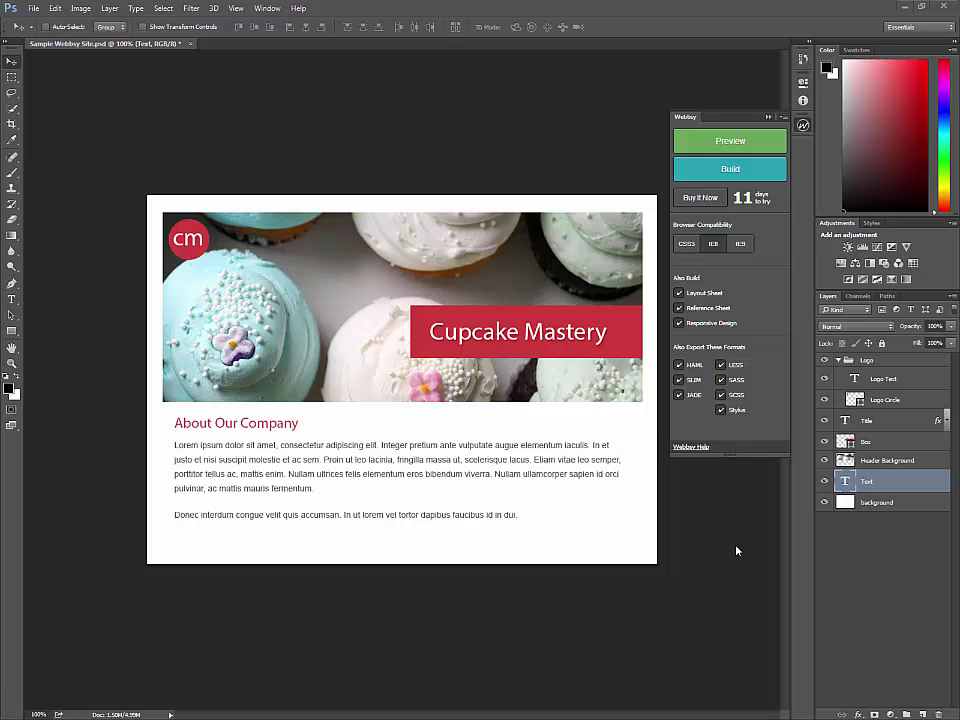
# Step: Rename the Title and Box layers to #title and #box
pyautogui.click(896, 423)
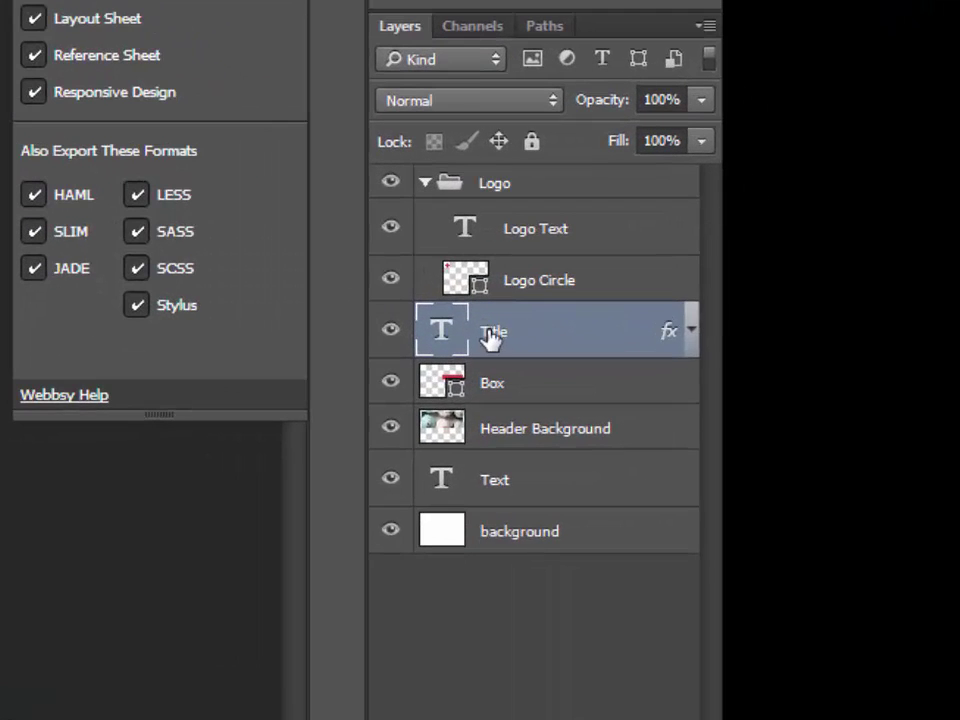
pyautogui.doubleClick(490, 335)
pyautogui.write('#title')
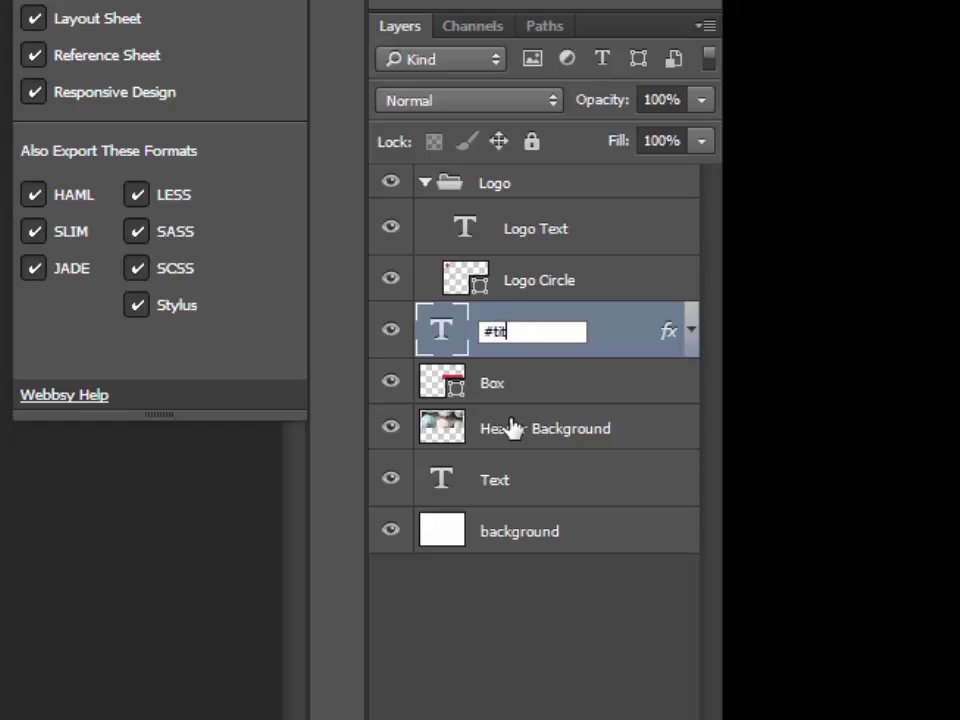
pyautogui.press('Return')
pyautogui.doubleClick(492, 386)
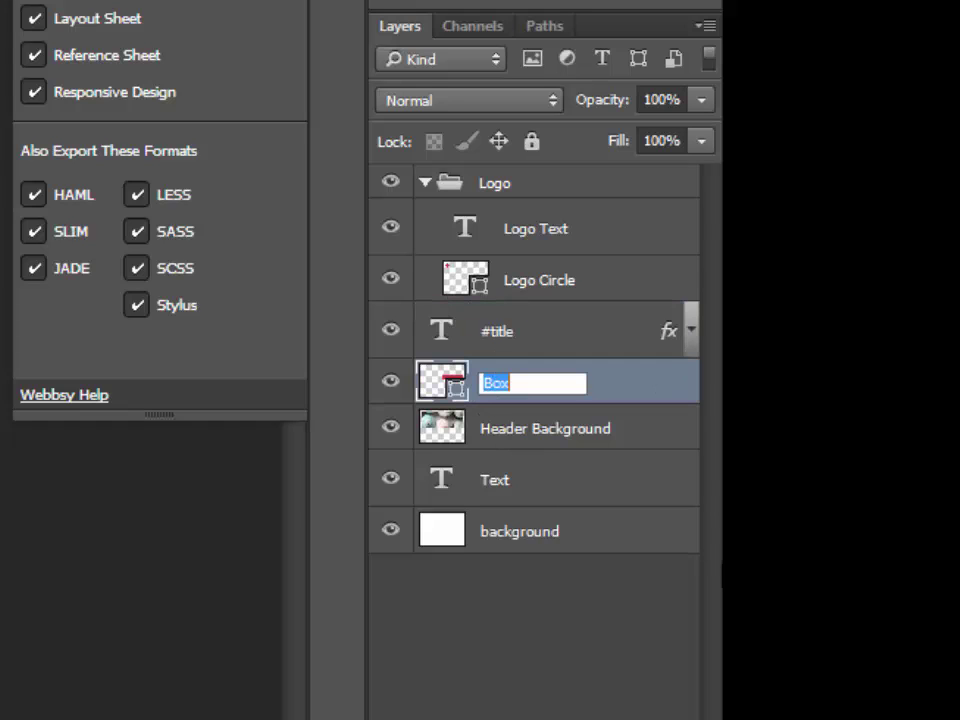
pyautogui.write('#box')
pyautogui.press('Return')
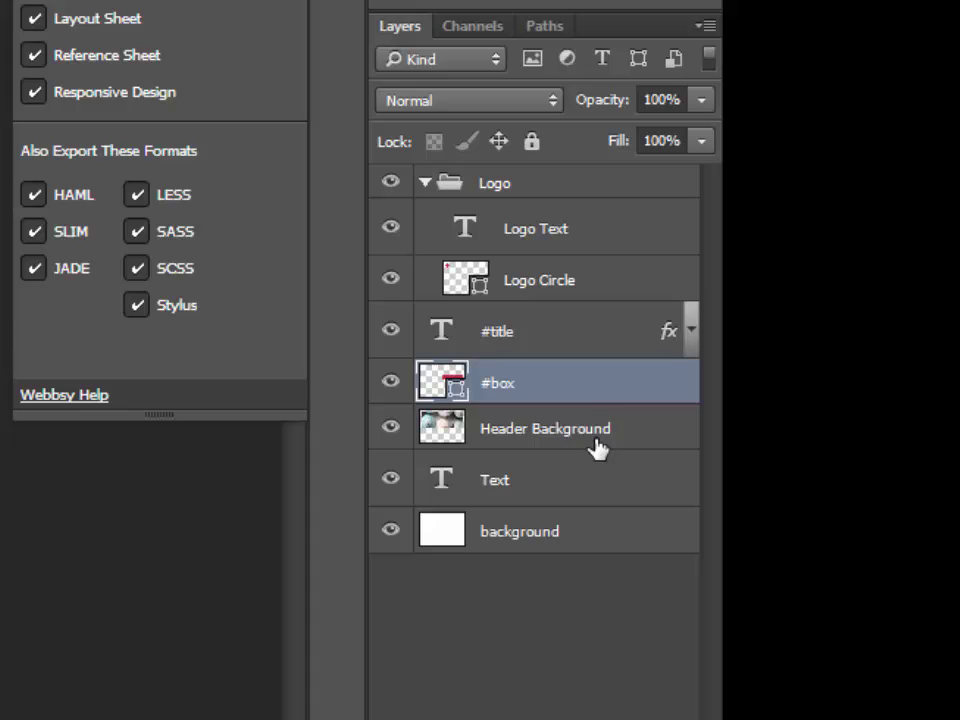
# Step: Rename Header Background, Text and the Logo group to #header-background, #text and #logo
pyautogui.doubleClick(568, 428)
pyautogui.write('#header-background')
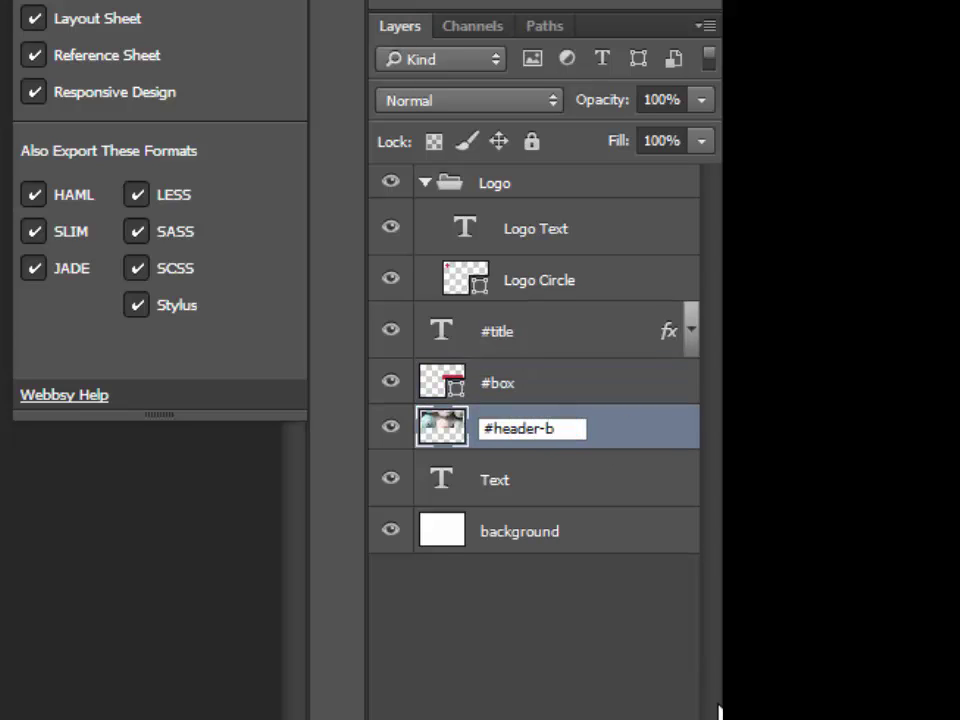
pyautogui.press('Return')
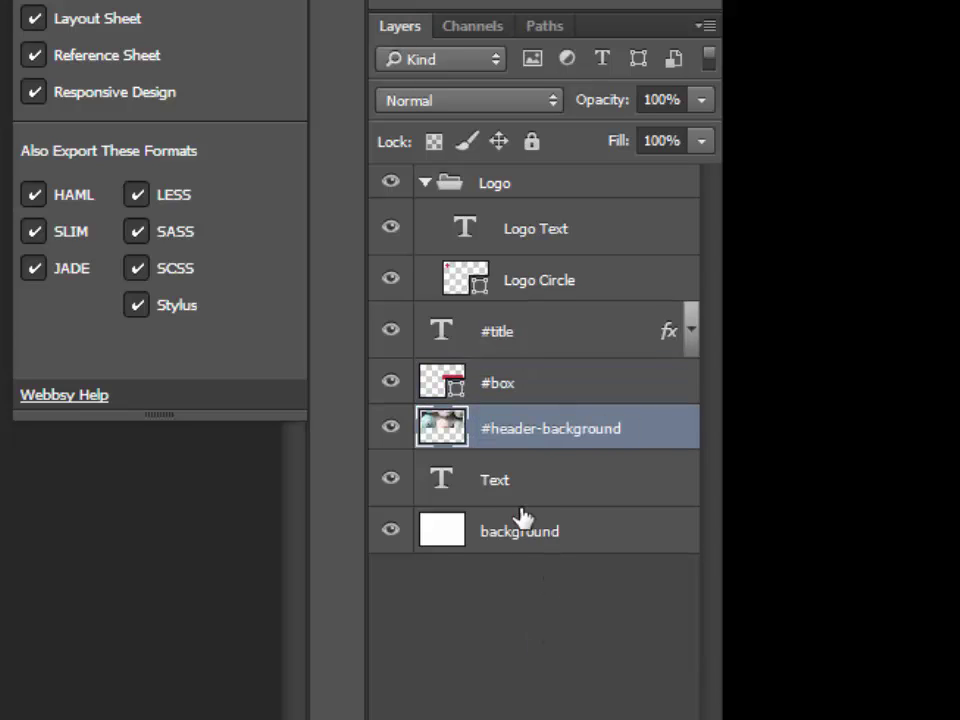
pyautogui.doubleClick(497, 480)
pyautogui.write('#text')
pyautogui.press('Return')
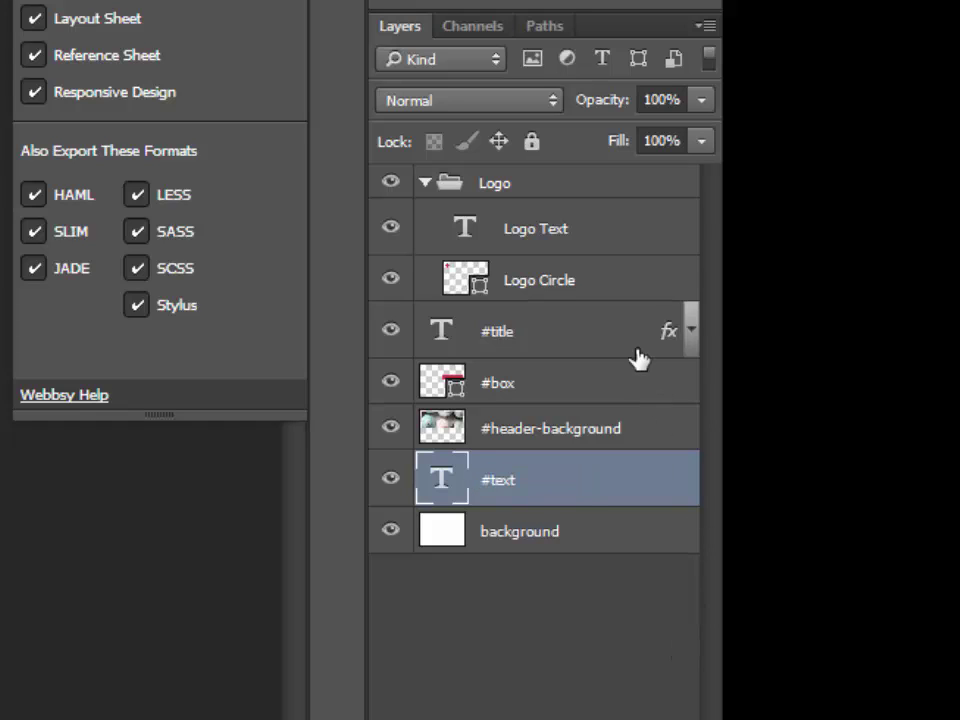
pyautogui.click(555, 186)
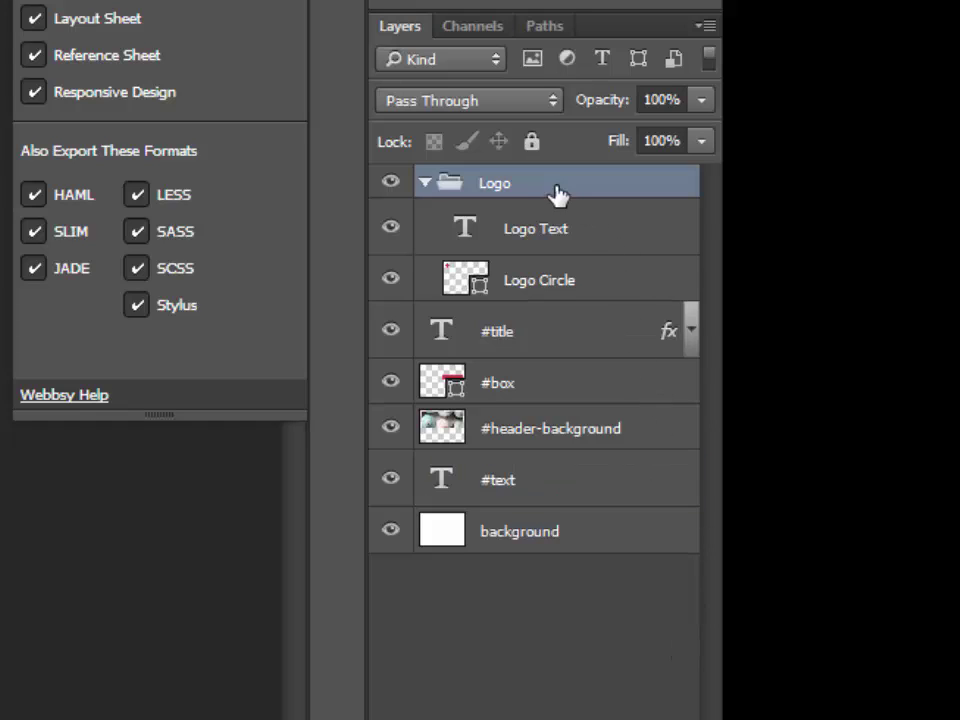
pyautogui.doubleClick(494, 186)
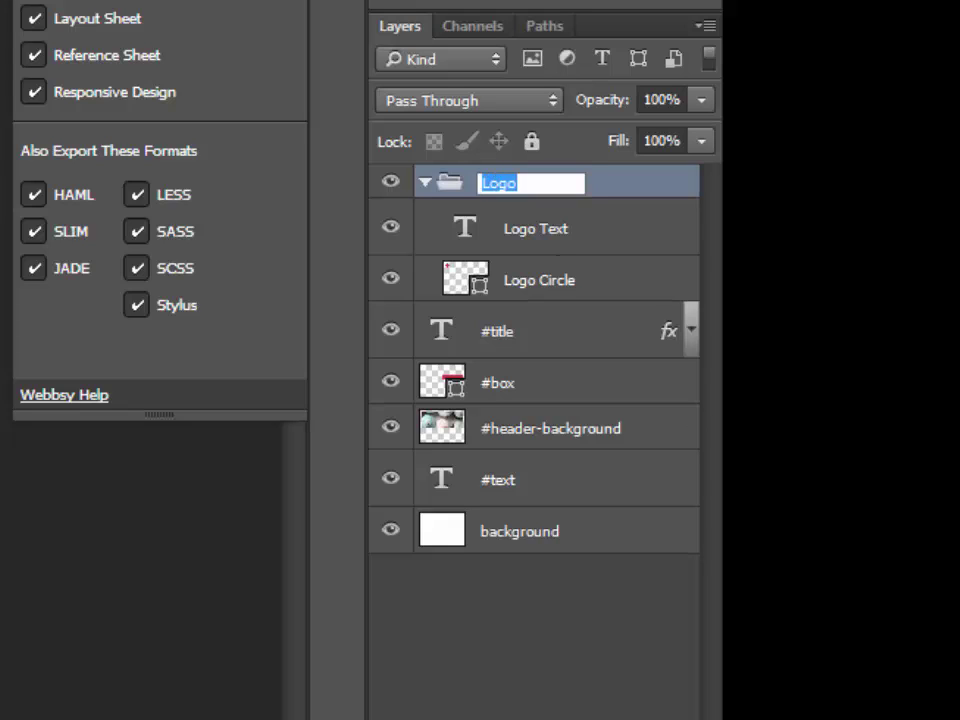
pyautogui.write('#logo')
pyautogui.press('Return')
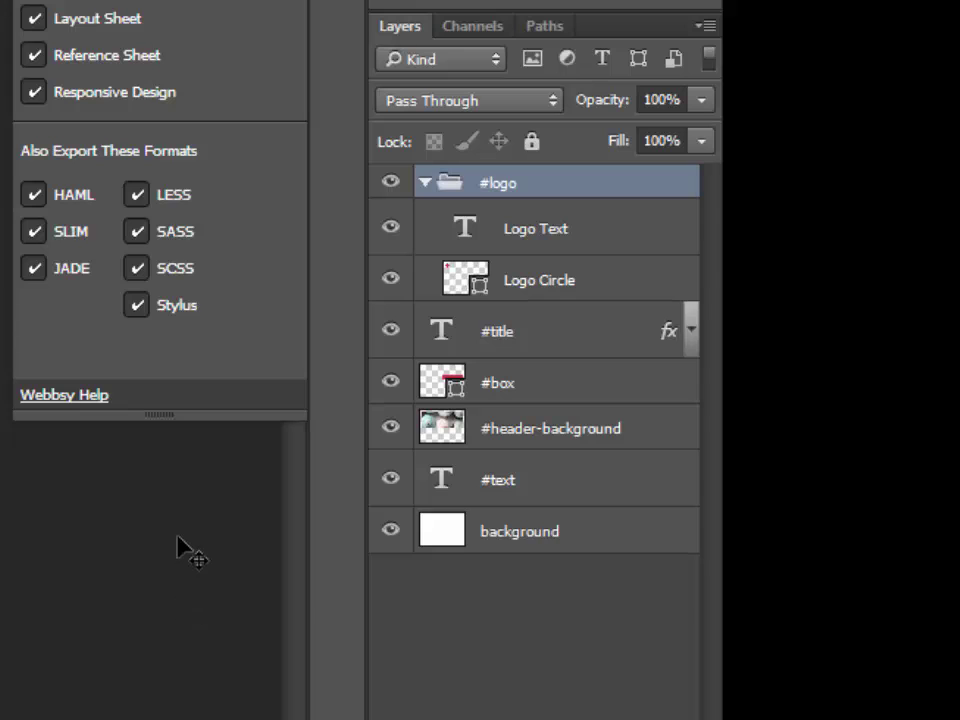
# Step: Check the Logo Text and Logo Circle layers, deselect all, and run Webbsy Build
pyautogui.click(606, 229)
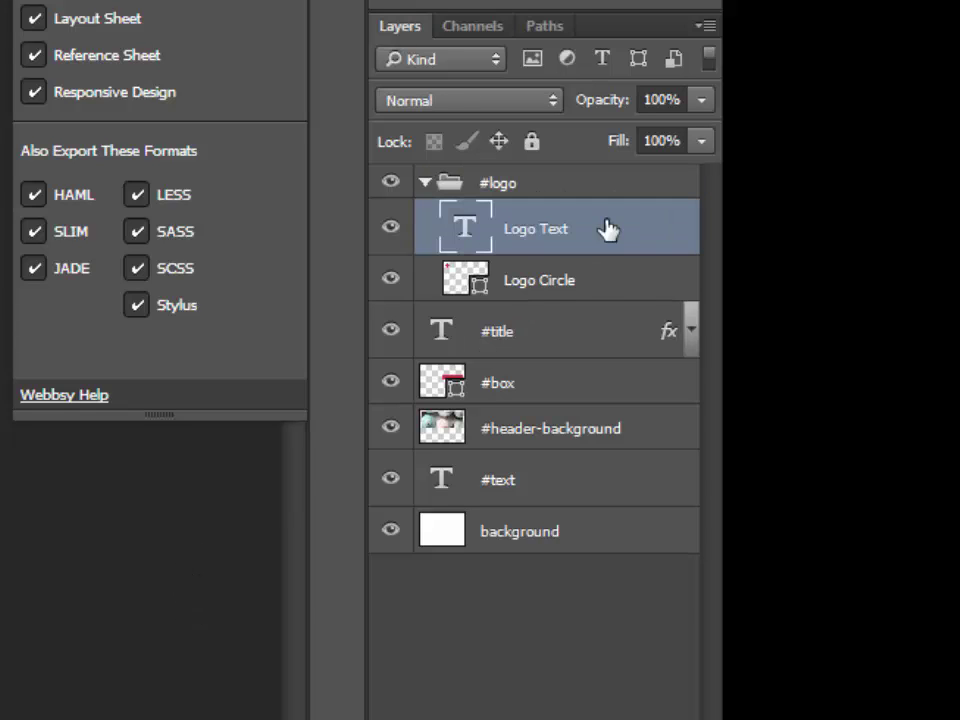
pyautogui.click(608, 284)
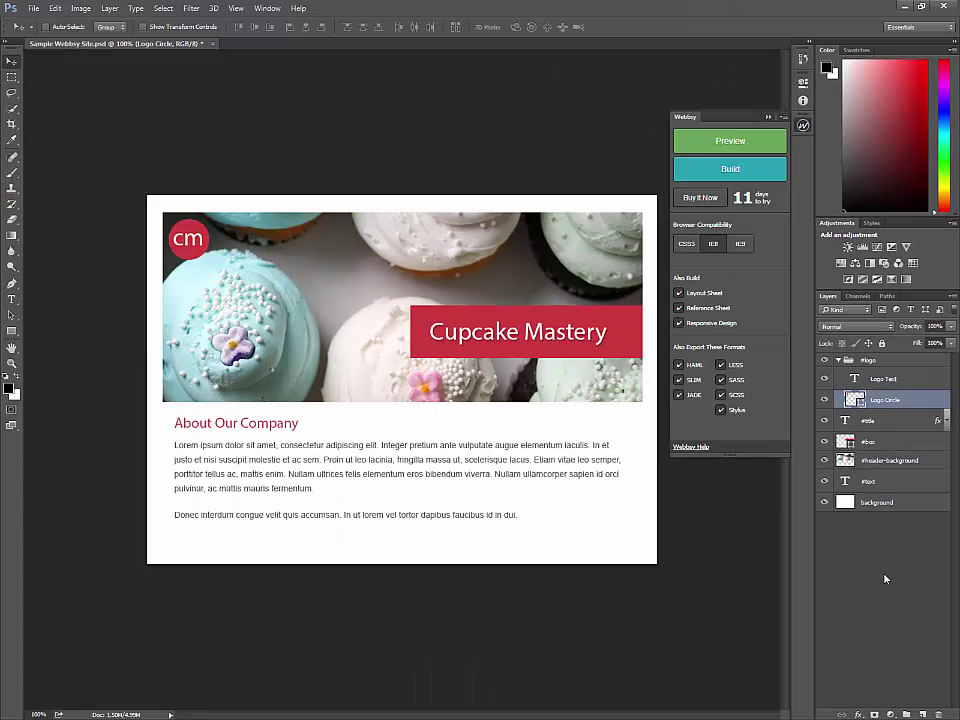
pyautogui.click(540, 716)
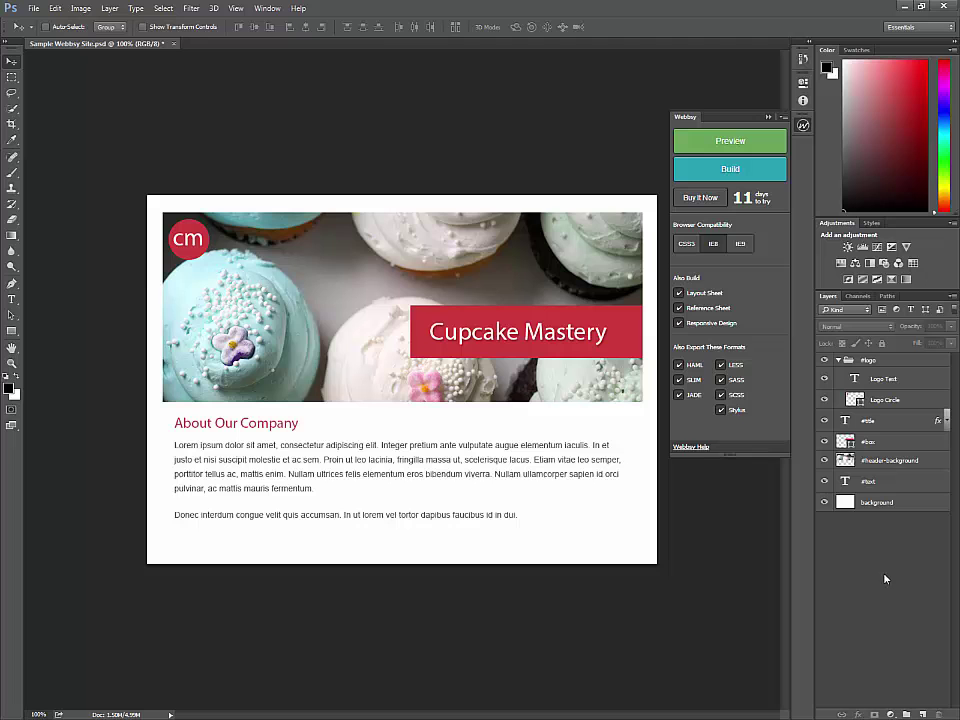
pyautogui.click(729, 171)
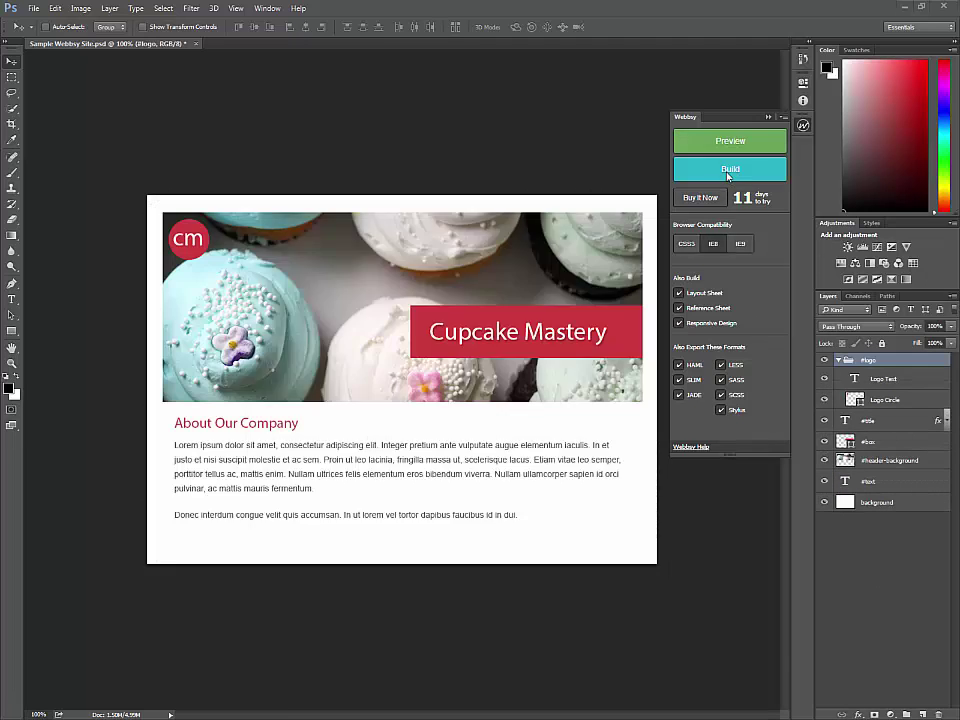
pyautogui.click(360, 319)
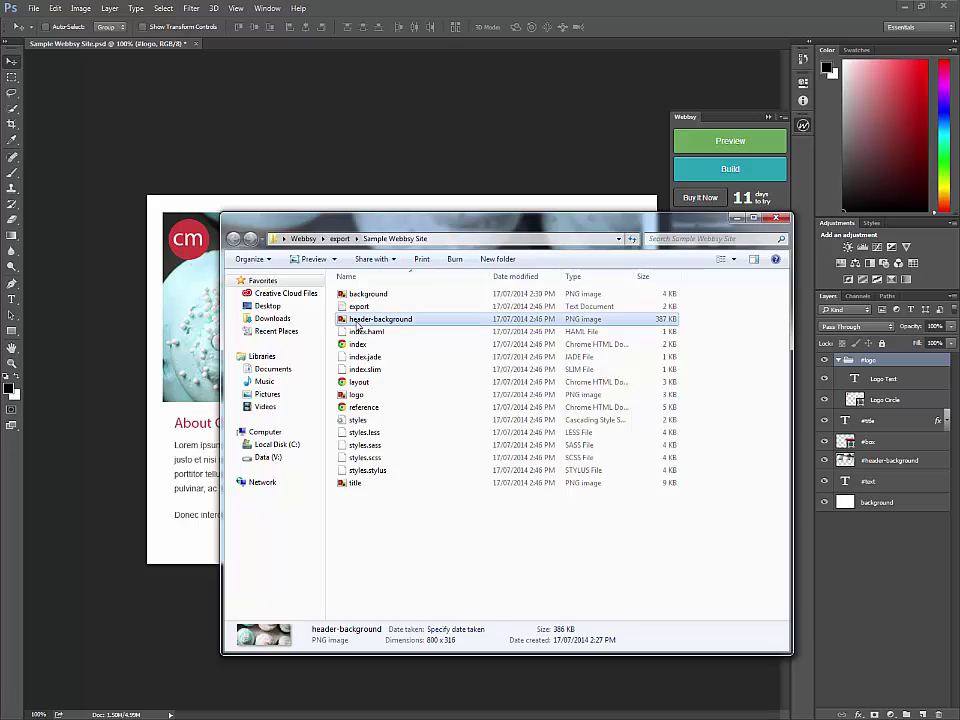
pyautogui.click(362, 397)
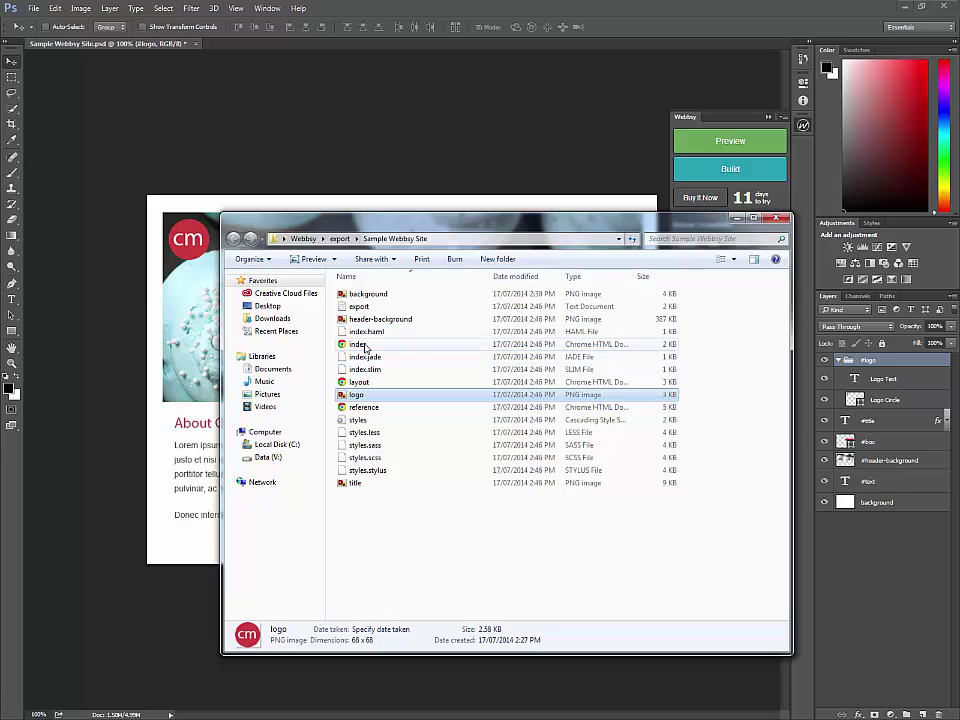
pyautogui.doubleClick(366, 412)
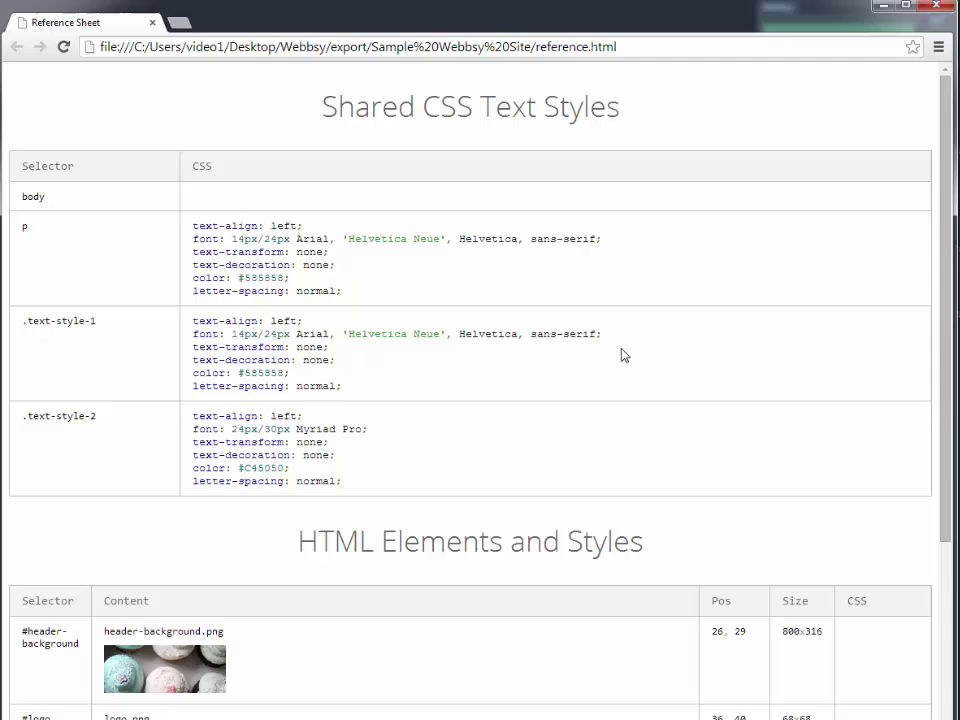
pyautogui.scroll(-3, 685, 354)
pyautogui.scroll(3, 685, 354)
pyautogui.click(936, 5)
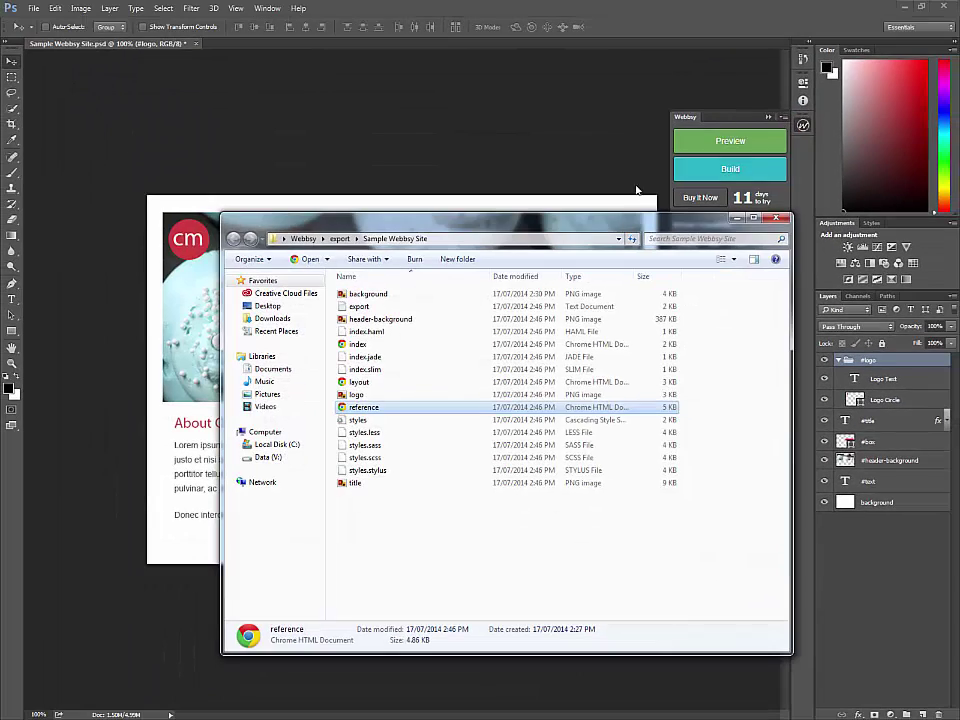
# Step: Preview the exported index.html in Chrome, then return to the Photoshop document
pyautogui.doubleClick(356, 345)
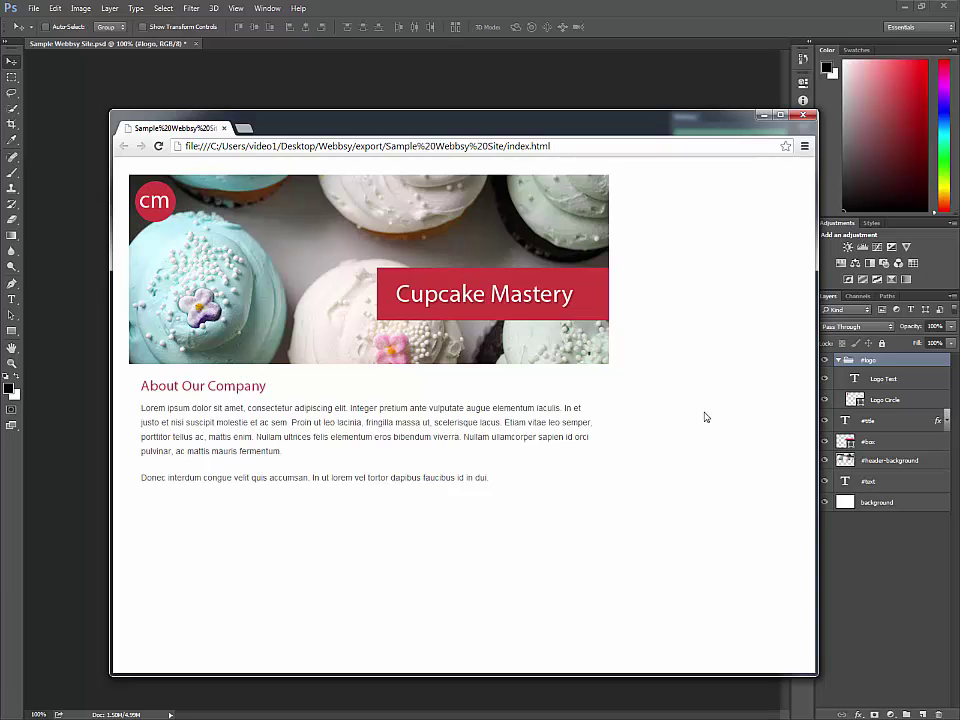
pyautogui.click(876, 553)
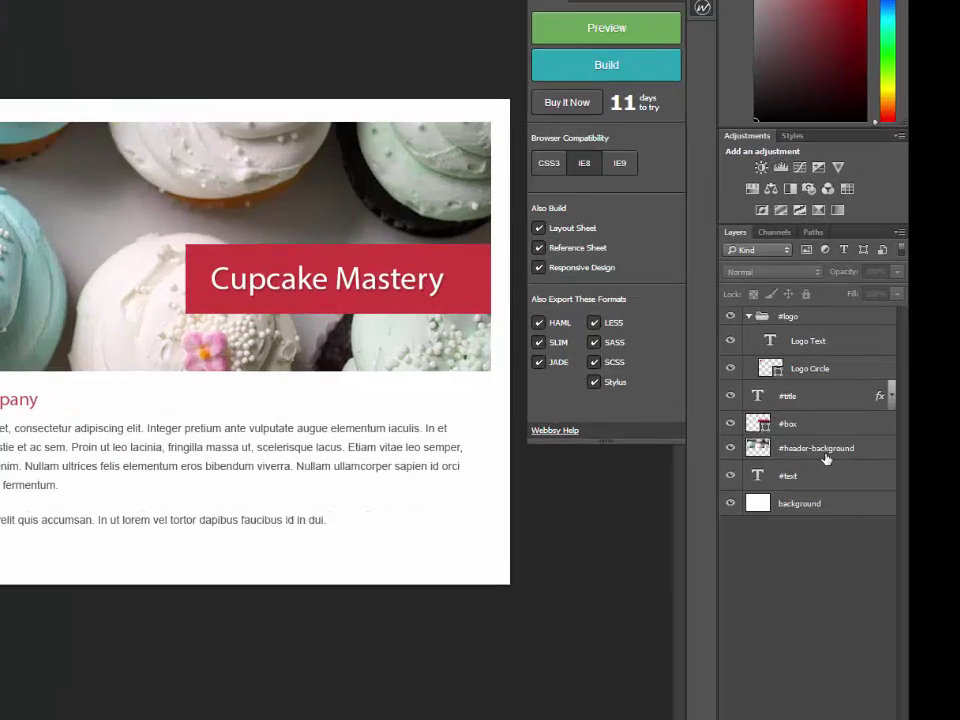
# Step: Append ' content' to the #header-background, #text and #logo layer names
pyautogui.click(894, 461)
pyautogui.doubleClick(622, 420)
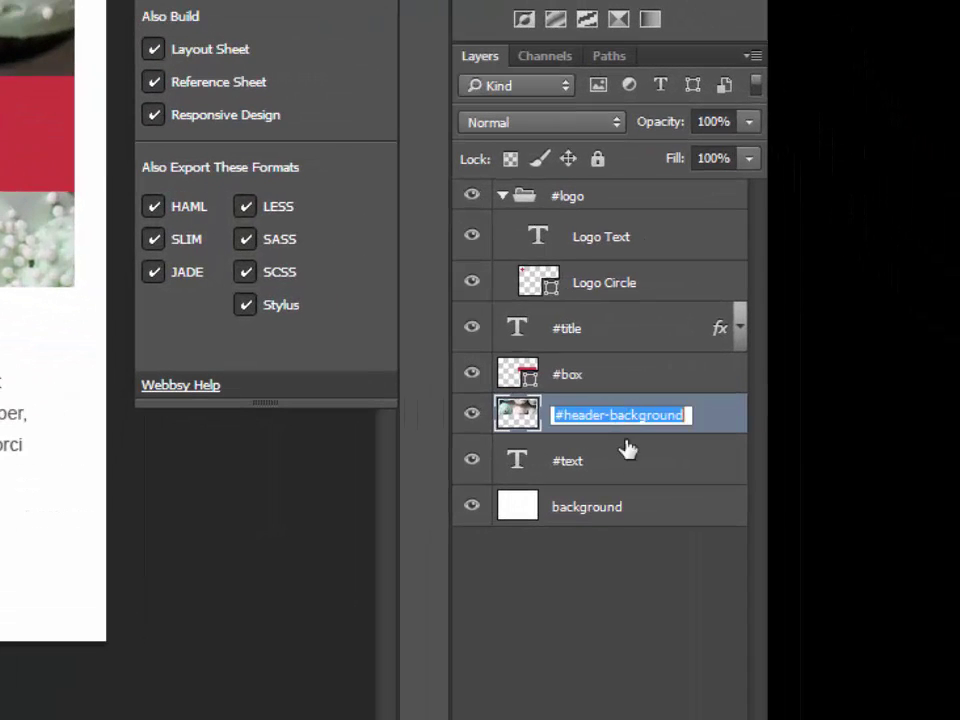
pyautogui.press('End')
pyautogui.write('content')
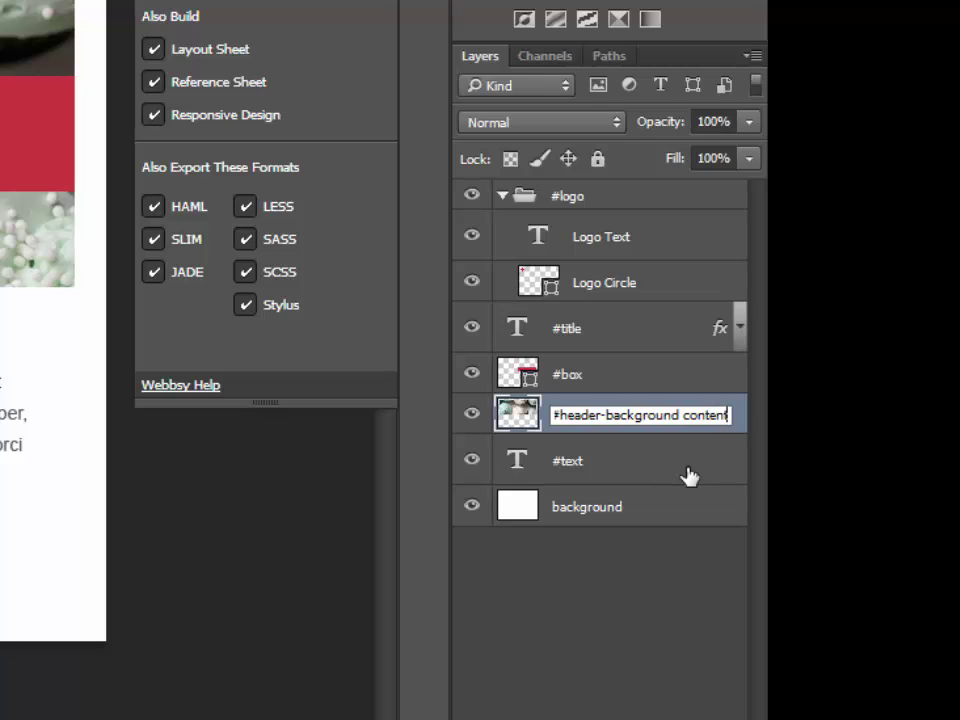
pyautogui.press('Return')
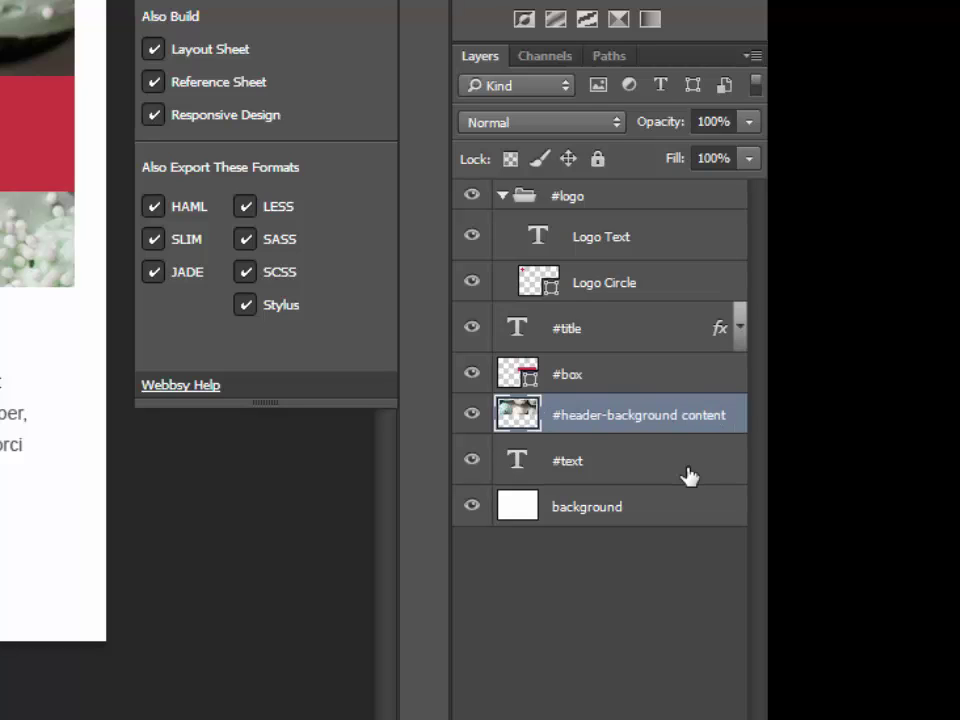
pyautogui.doubleClick(573, 466)
pyautogui.press('End')
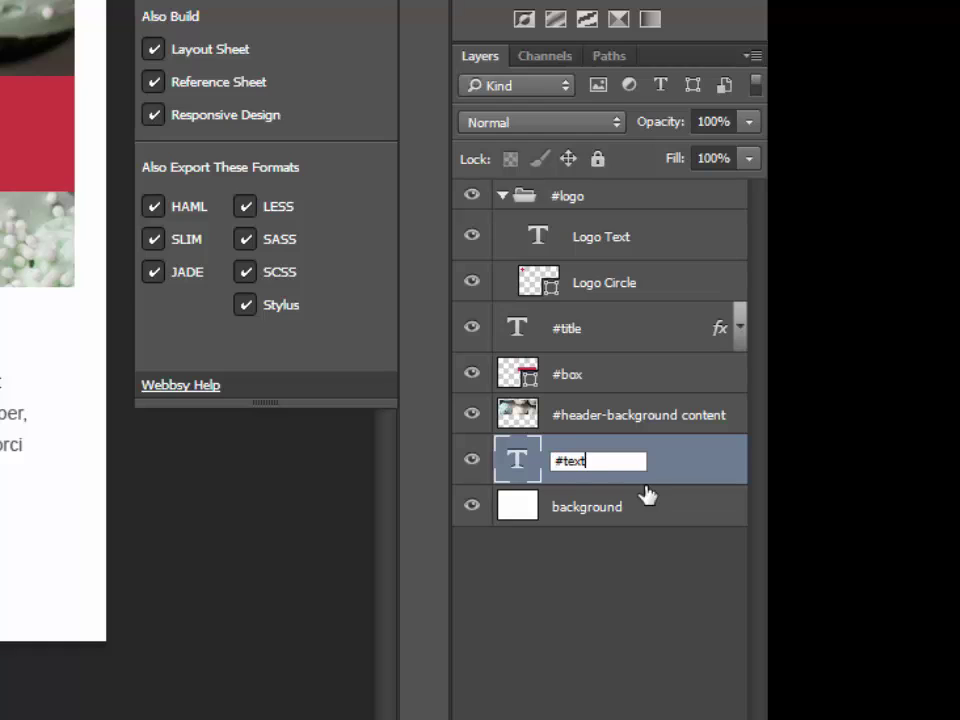
pyautogui.write('content')
pyautogui.press('Return')
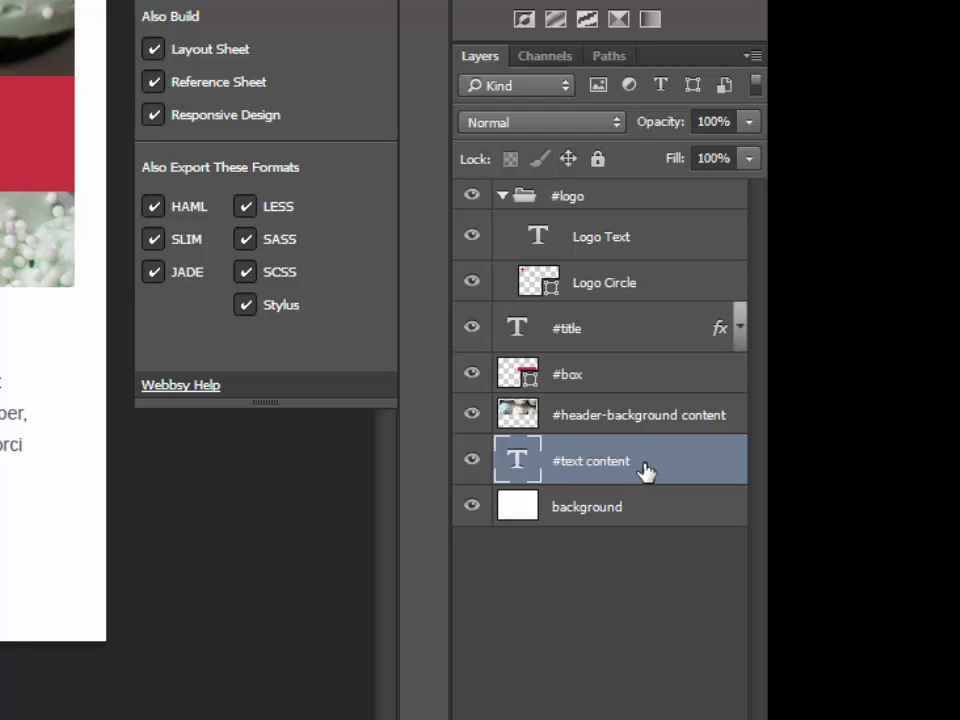
pyautogui.doubleClick(575, 197)
pyautogui.press('End')
pyautogui.write('content')
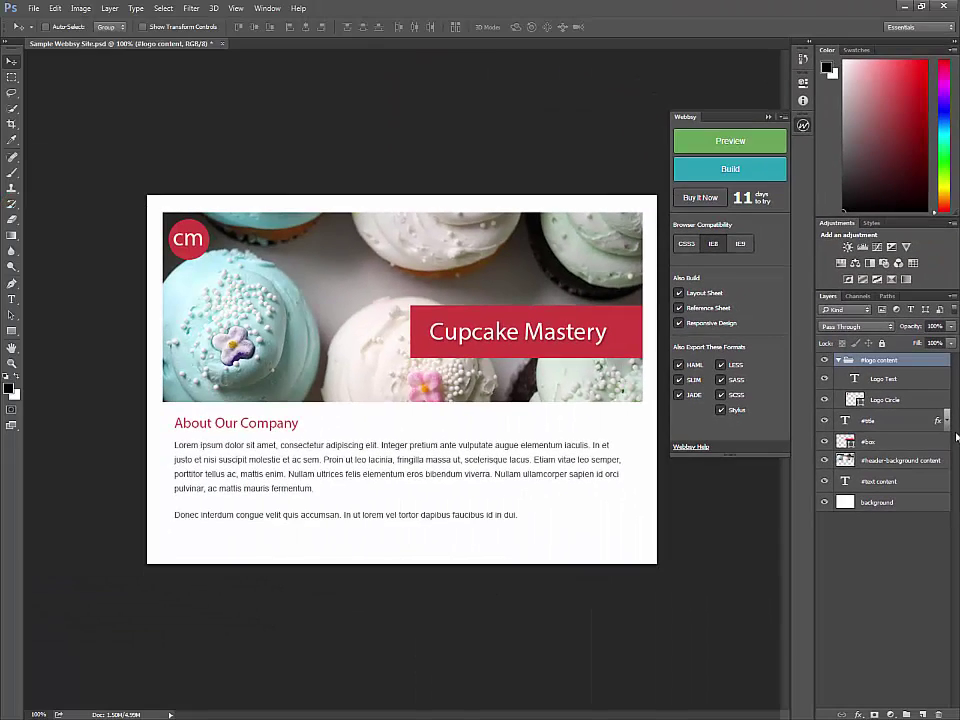
# Step: Rebuild the site, open index.html in Chrome, and narrow the window to one column
pyautogui.click(737, 177)
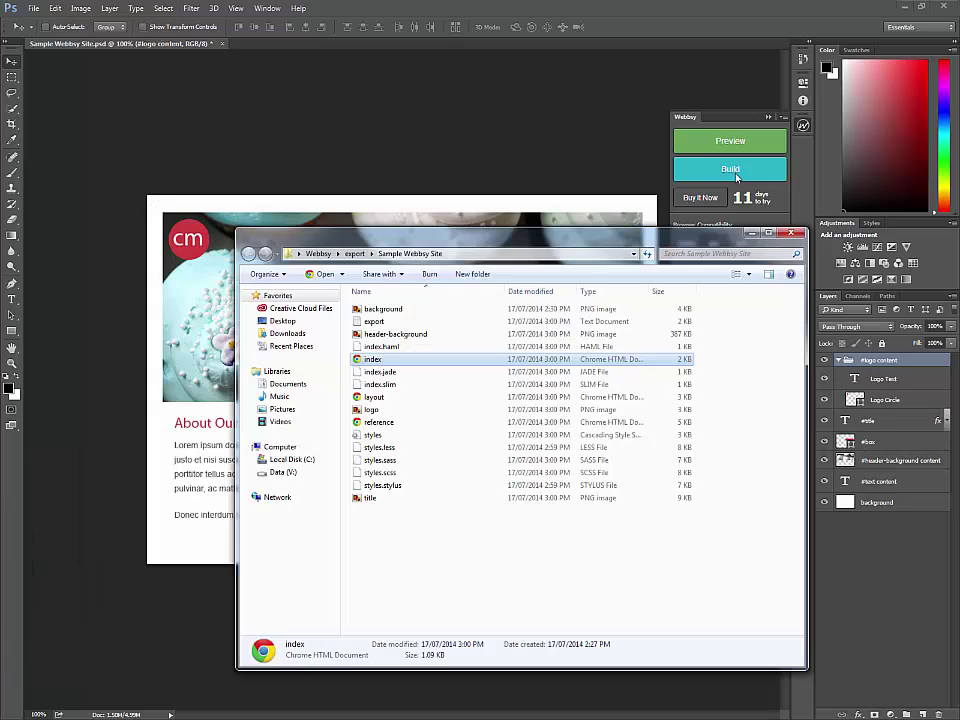
pyautogui.doubleClick(369, 359)
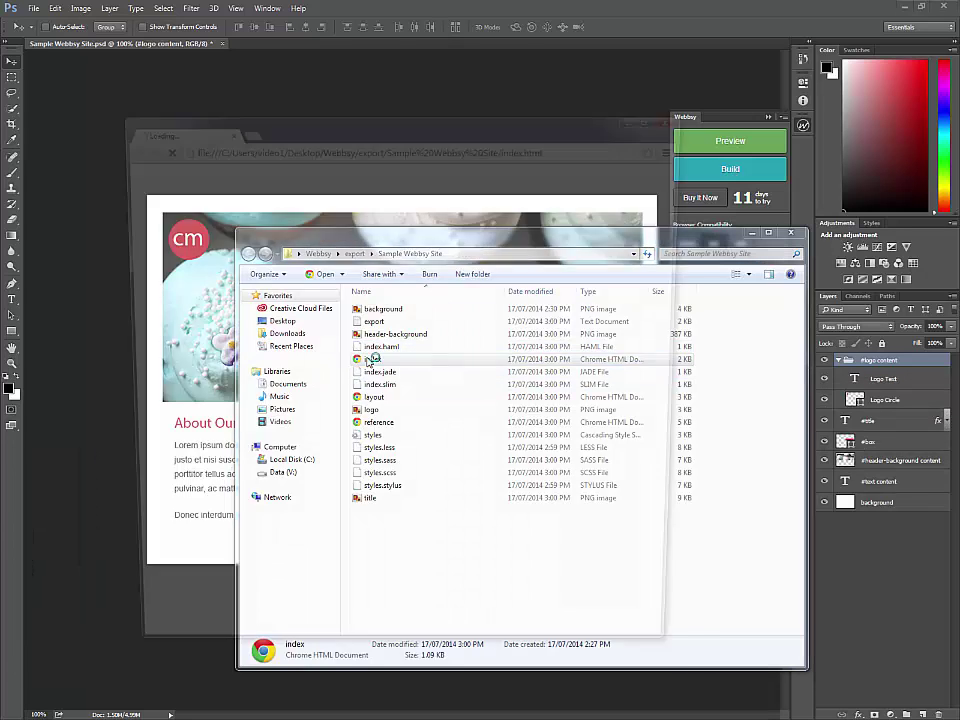
pyautogui.moveTo(694, 314); pyautogui.dragTo(368, 298)
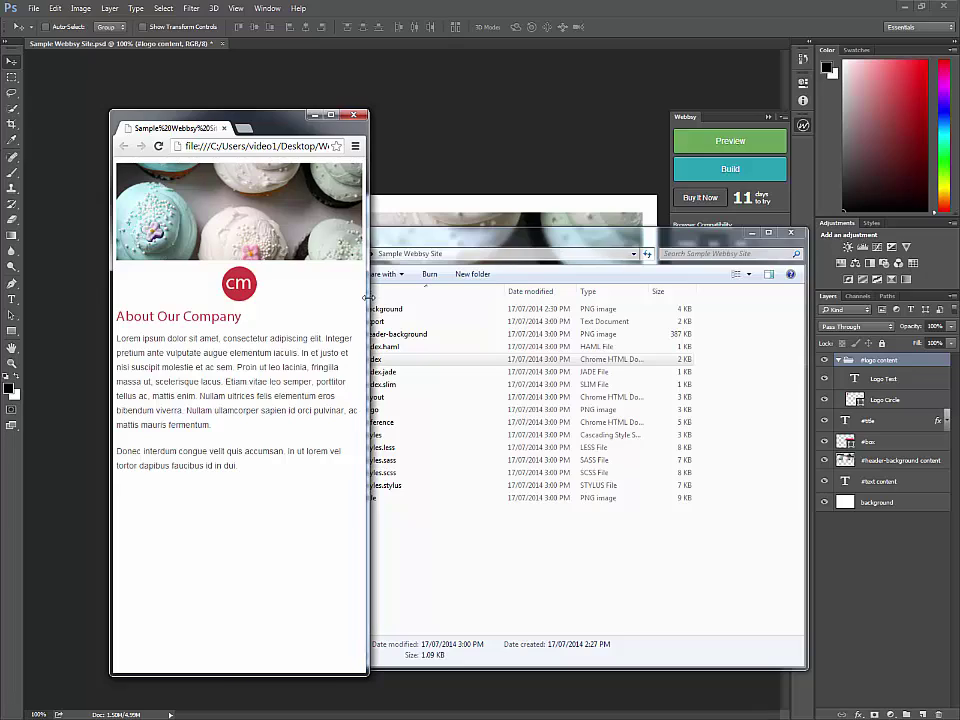